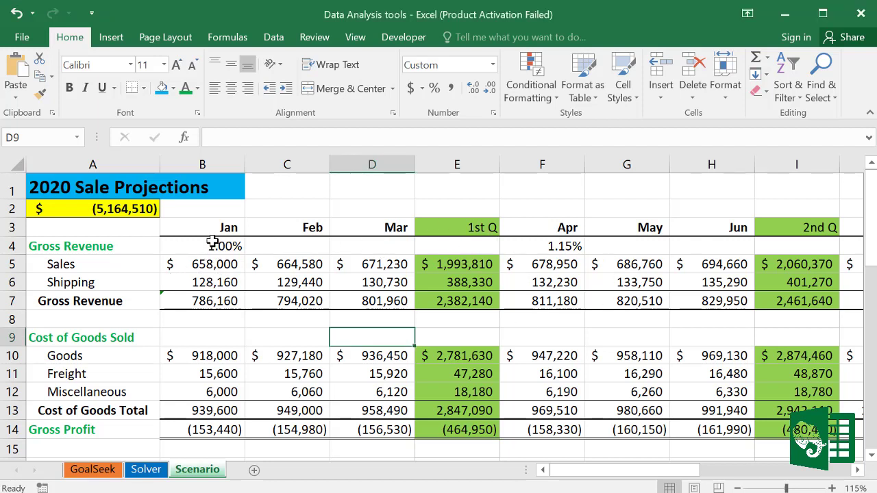
{"action": "left_click", "coordinate": [212, 235]}
{"action": "left_click_drag", "start_coordinate": [213, 240], "coordinate": [214, 267]}
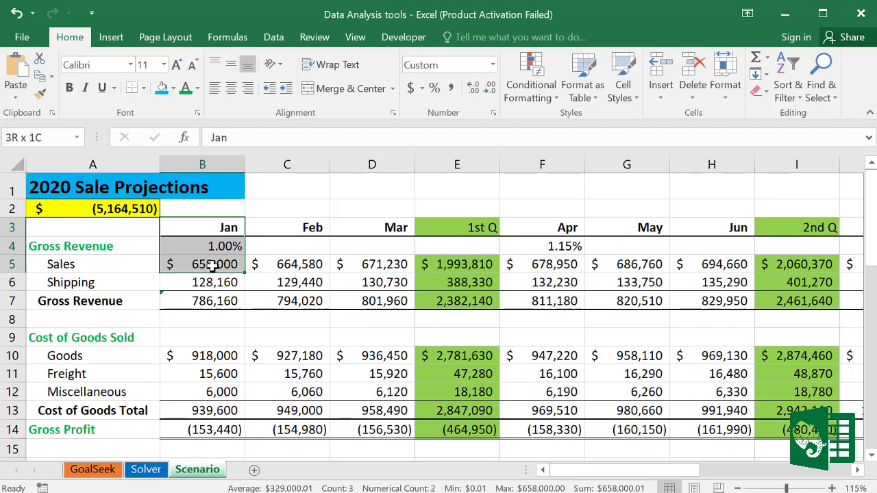
{"action": "left_click_drag", "start_coordinate": [633, 470], "coordinate": [569, 473]}
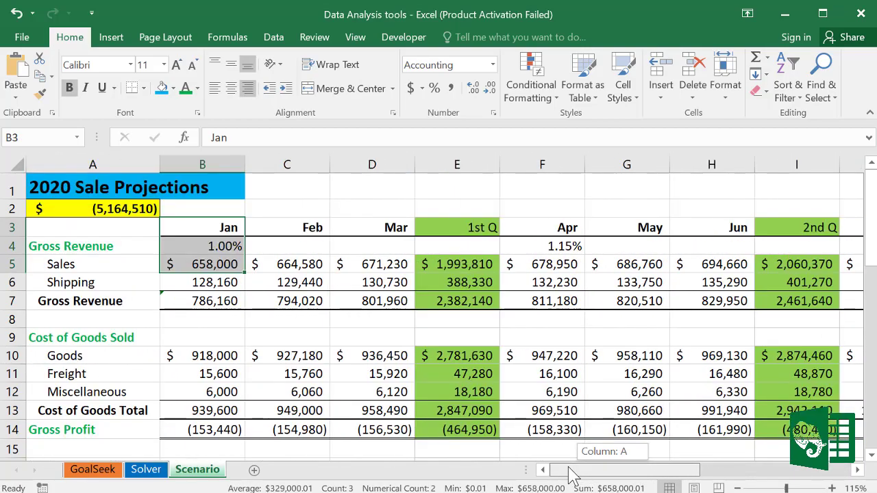
{"action": "left_click", "coordinate": [204, 227]}
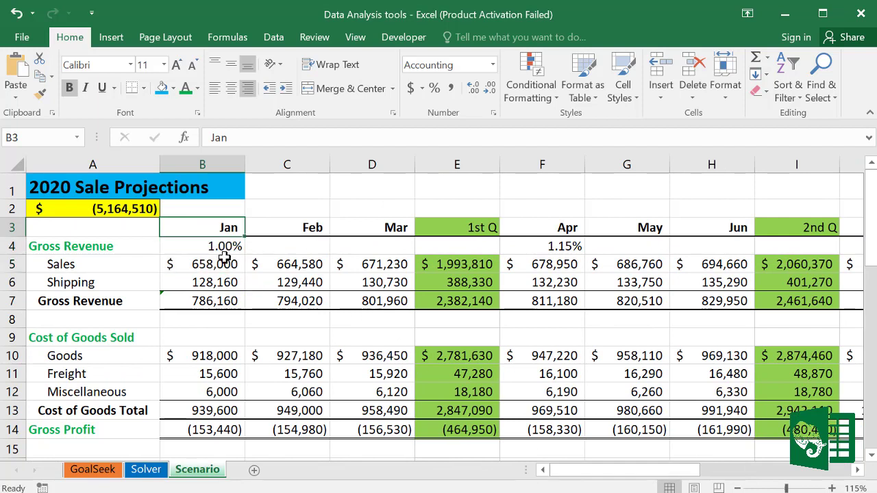
{"action": "left_click", "coordinate": [332, 339]}
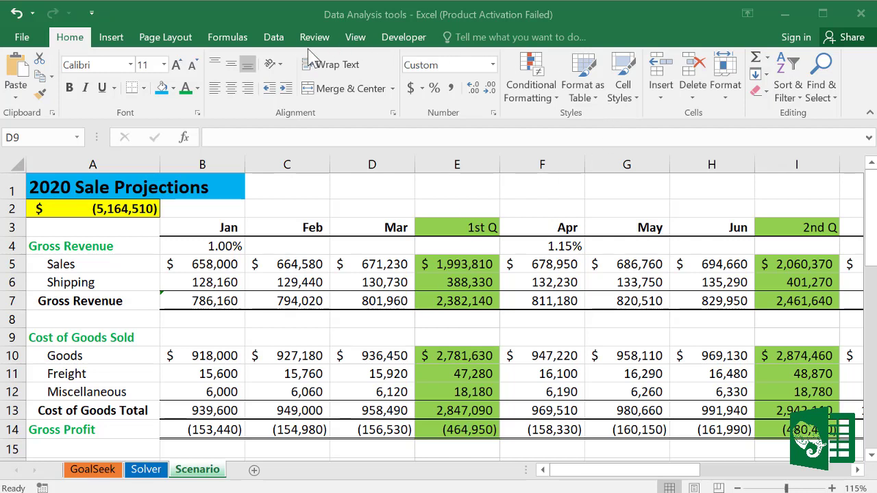
Open the Scenario Manager for the Scenario sheet and delete the existing Standard scenario
{"action": "left_click", "coordinate": [278, 42]}
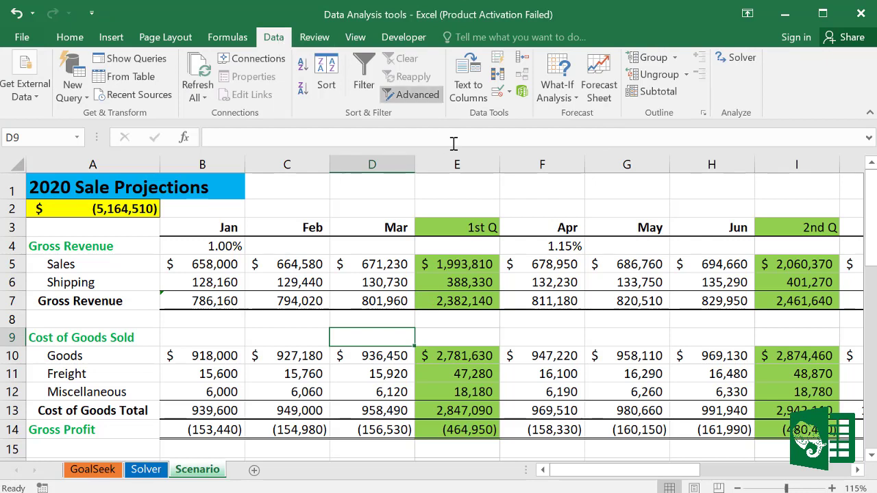
{"action": "left_click", "coordinate": [576, 100]}
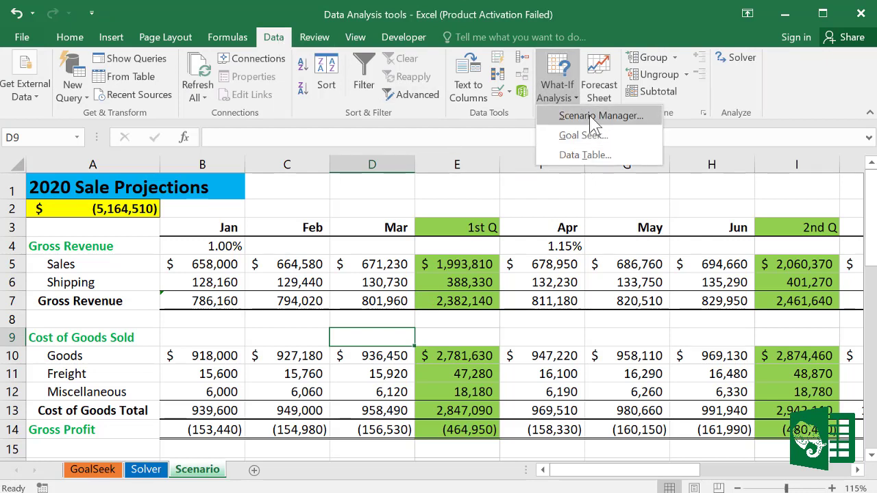
{"action": "left_click", "coordinate": [592, 116]}
{"action": "left_click_drag", "start_coordinate": [509, 94], "coordinate": [456, 128]}
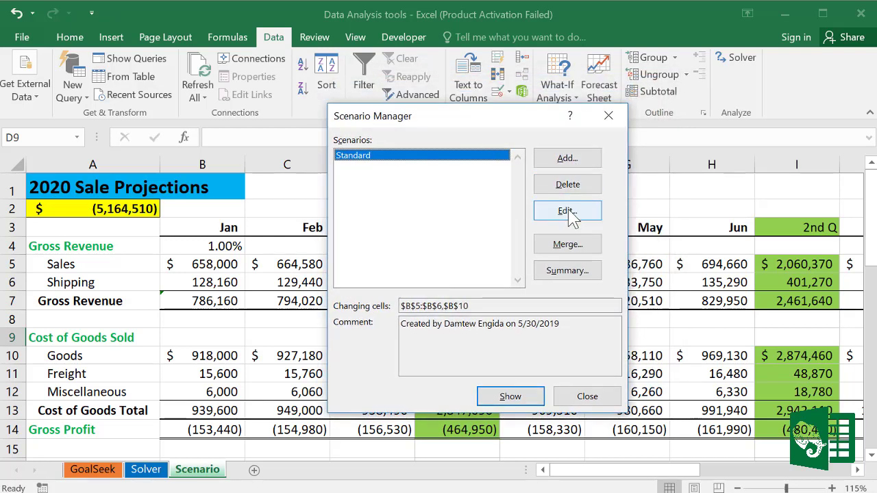
{"action": "left_click", "coordinate": [574, 186]}
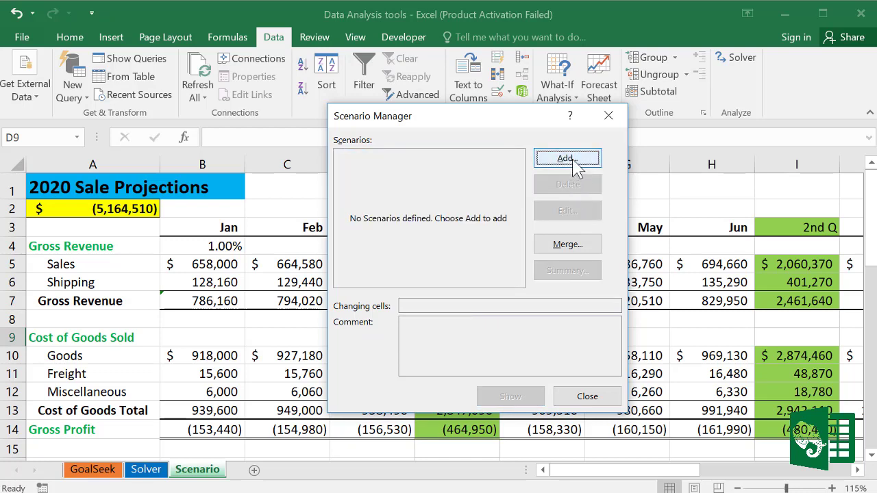
Start a new scenario and name it Standard Sale
{"action": "left_click", "coordinate": [573, 159]}
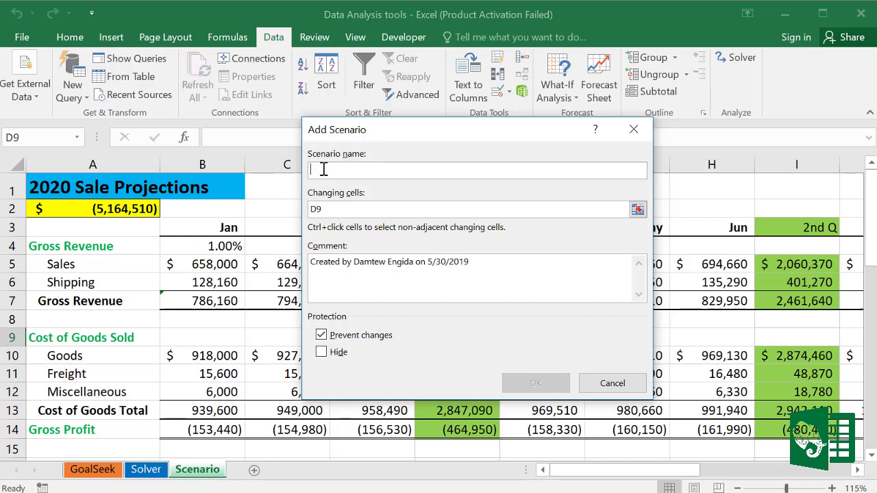
{"action": "type", "text": "Standard S"}
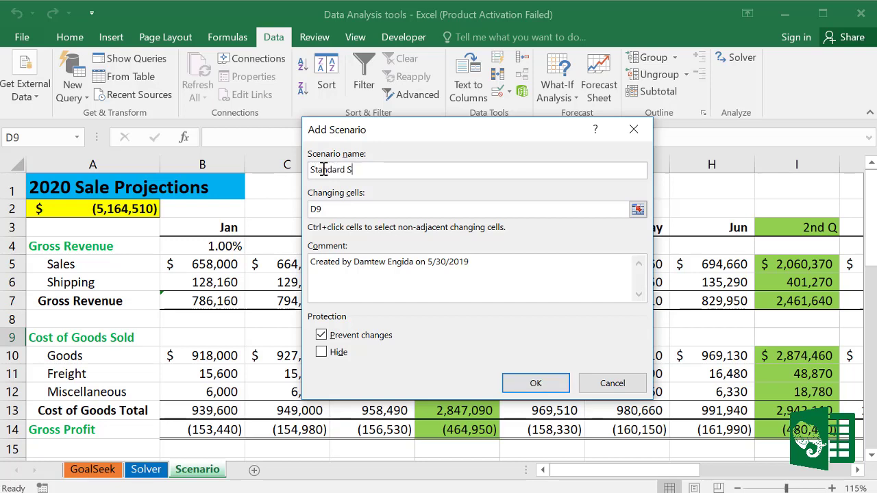
{"action": "type", "text": "ale"}
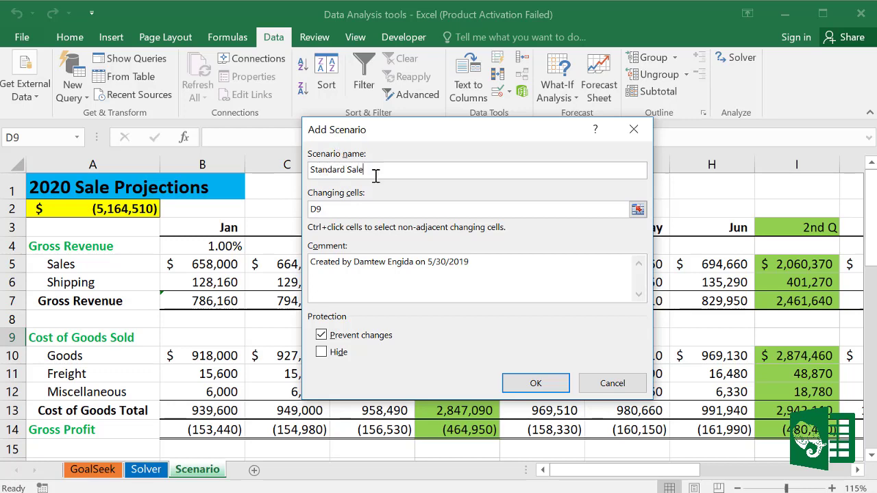
{"action": "left_click_drag", "start_coordinate": [466, 131], "coordinate": [478, 133]}
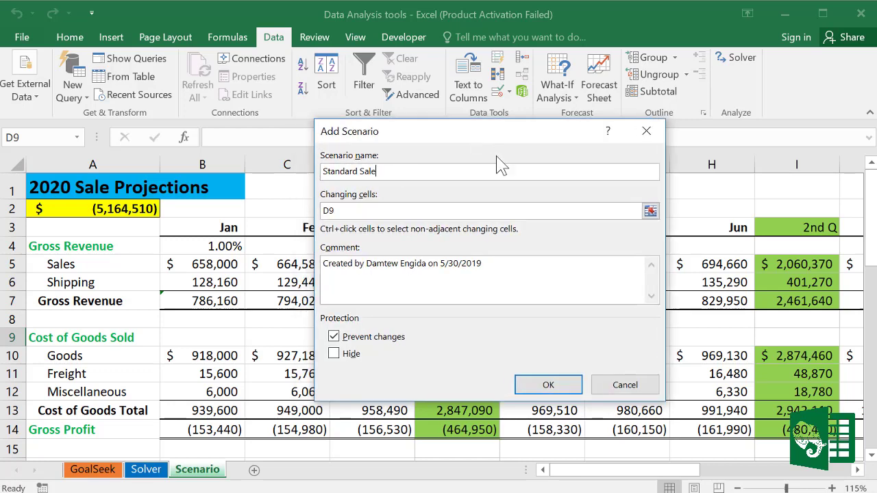
Set the Standard Sale scenario's changing cells to B5:B6 and B10, and save it with the current cell values
{"action": "left_click", "coordinate": [650, 211]}
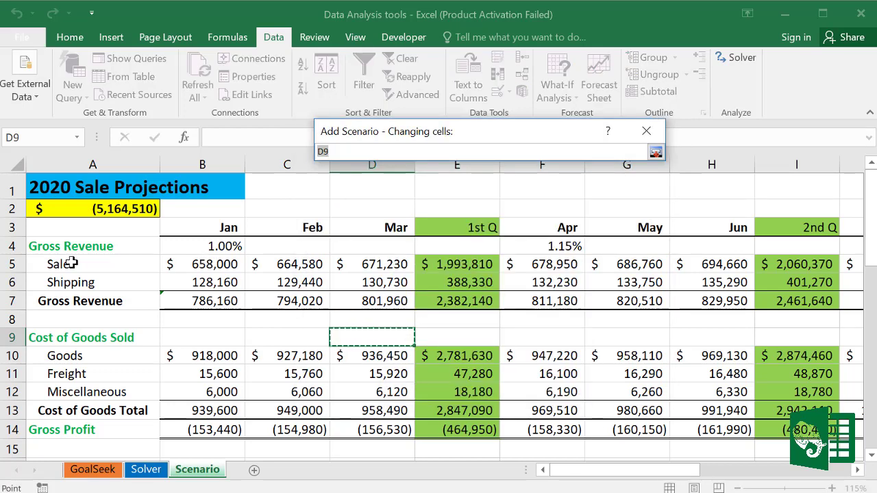
{"action": "left_click_drag", "start_coordinate": [203, 265], "coordinate": [200, 280]}
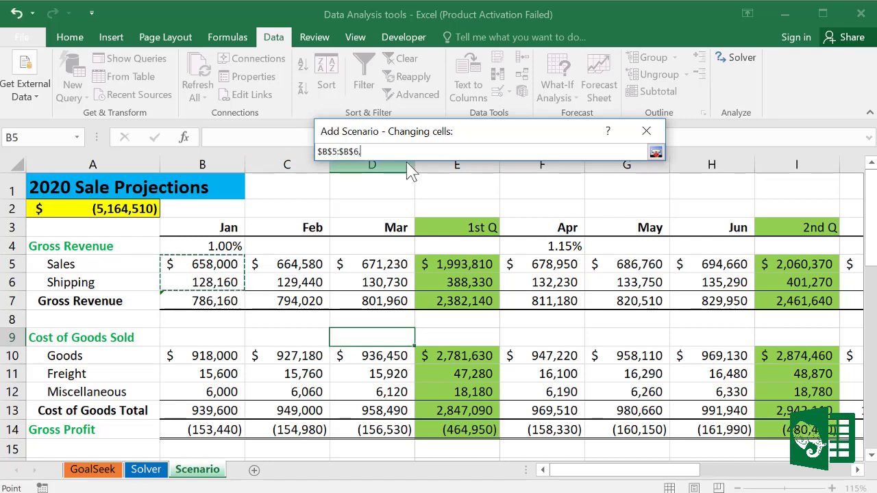
{"action": "type", "text": ","}
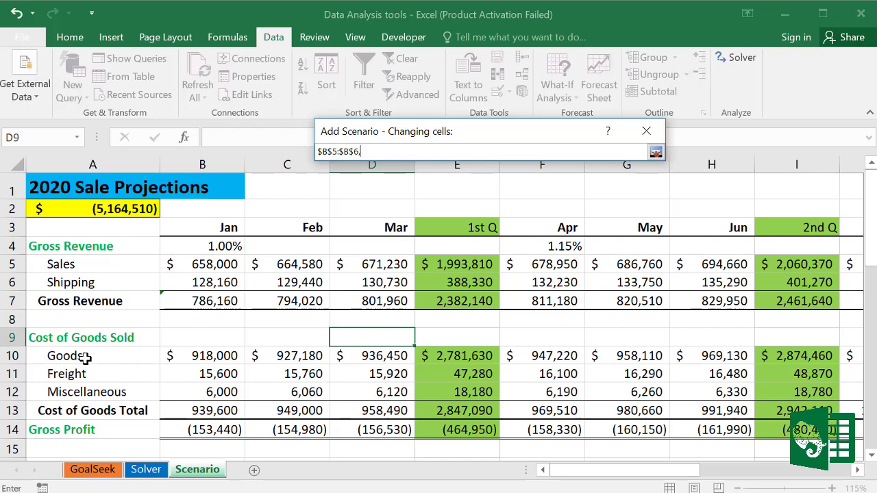
{"action": "left_click", "coordinate": [207, 356]}
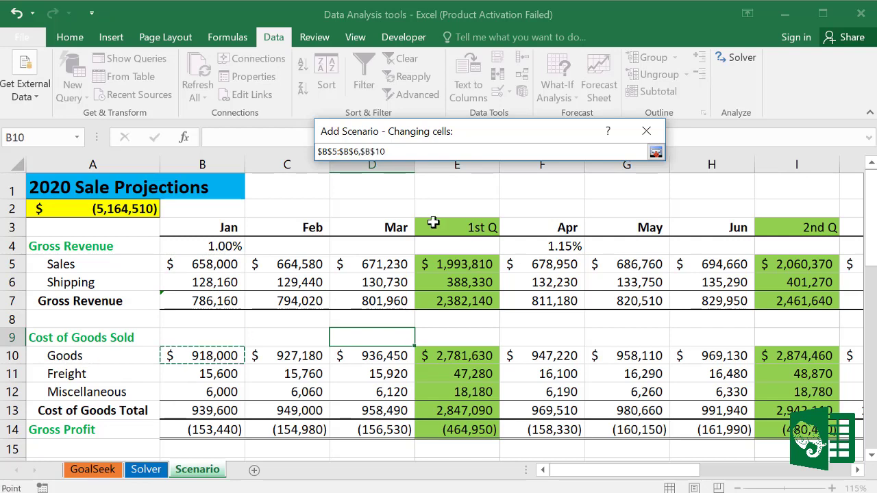
{"action": "left_click", "coordinate": [656, 151]}
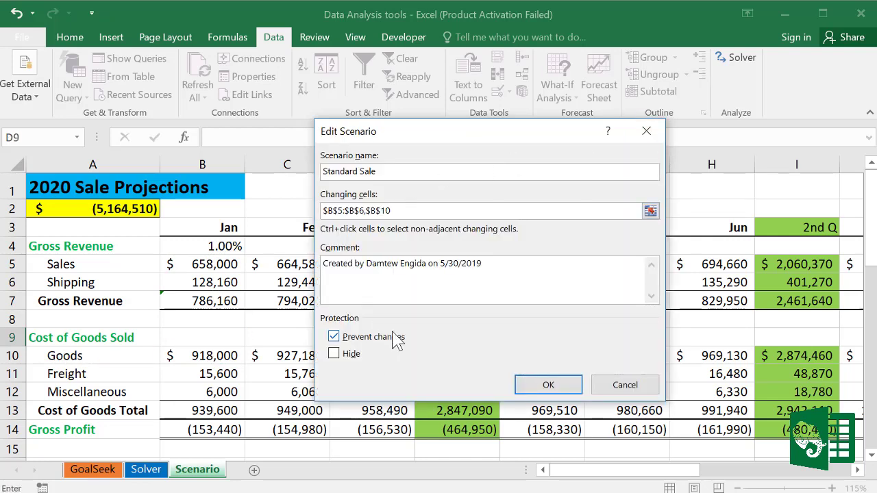
{"action": "left_click", "coordinate": [549, 386]}
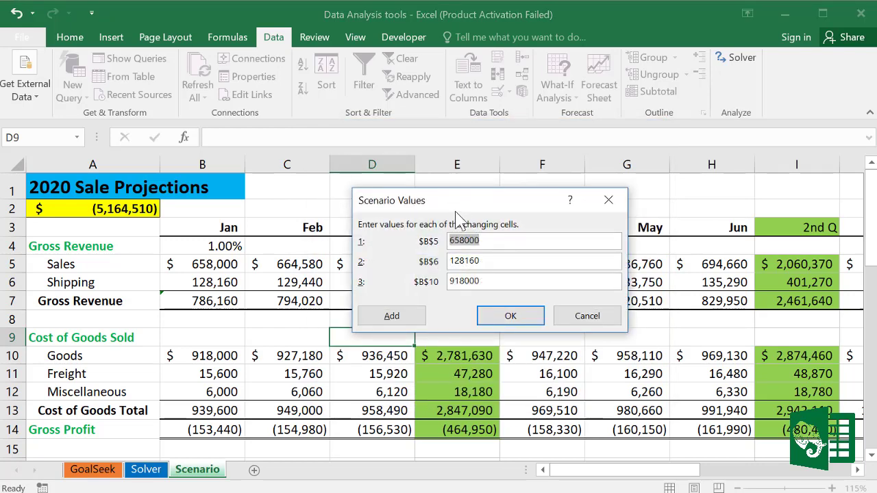
{"action": "left_click_drag", "start_coordinate": [465, 203], "coordinate": [469, 133]}
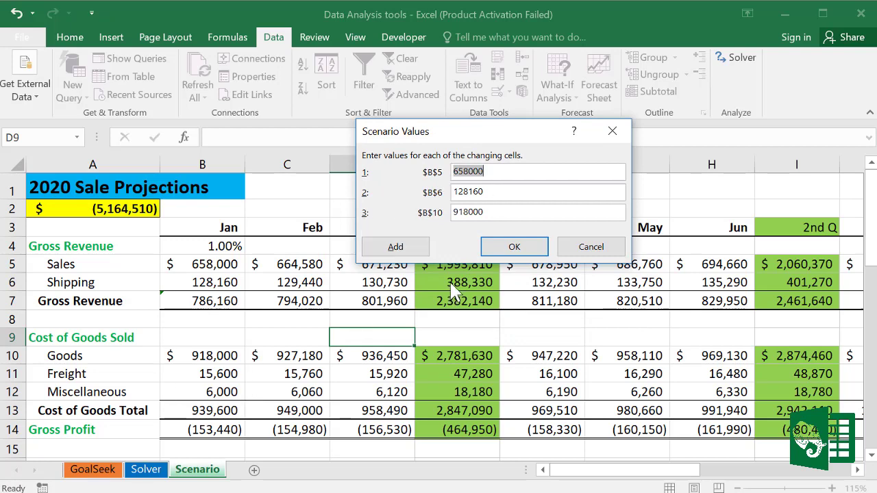
{"action": "left_click", "coordinate": [515, 251]}
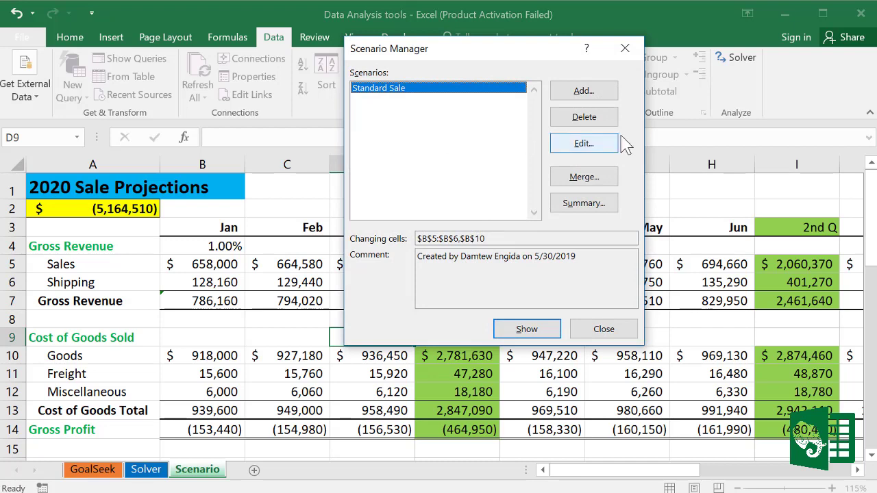
Add a second scenario named High Sale that uses the same changing cells, B5:B6 and B10
{"action": "left_click", "coordinate": [584, 92]}
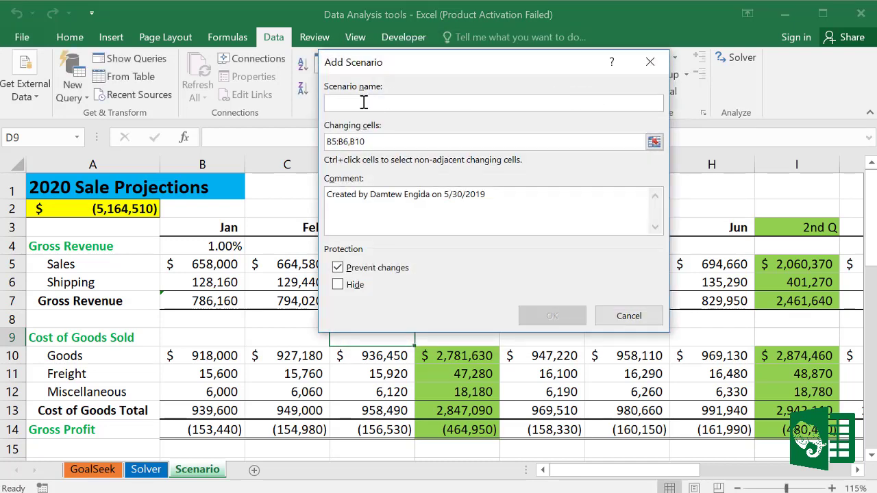
{"action": "type", "text": "Max"}
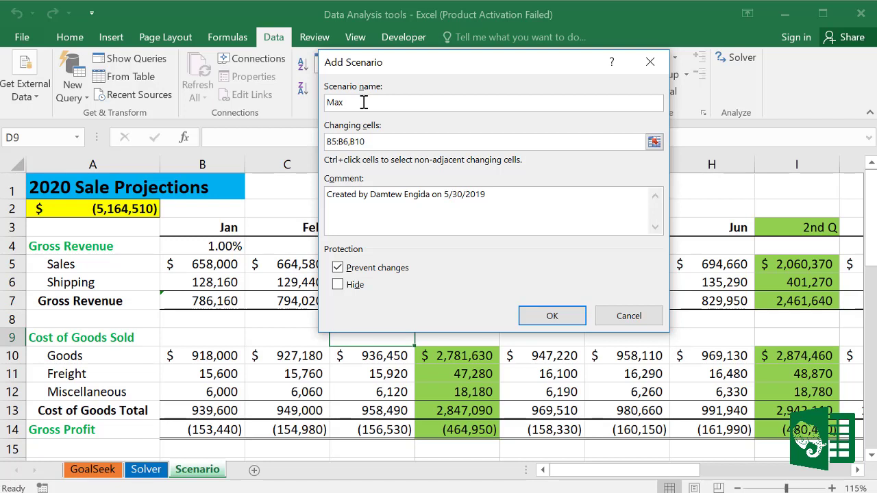
{"action": "key", "text": "BackSpace"}
{"action": "key", "text": "BackSpace"}
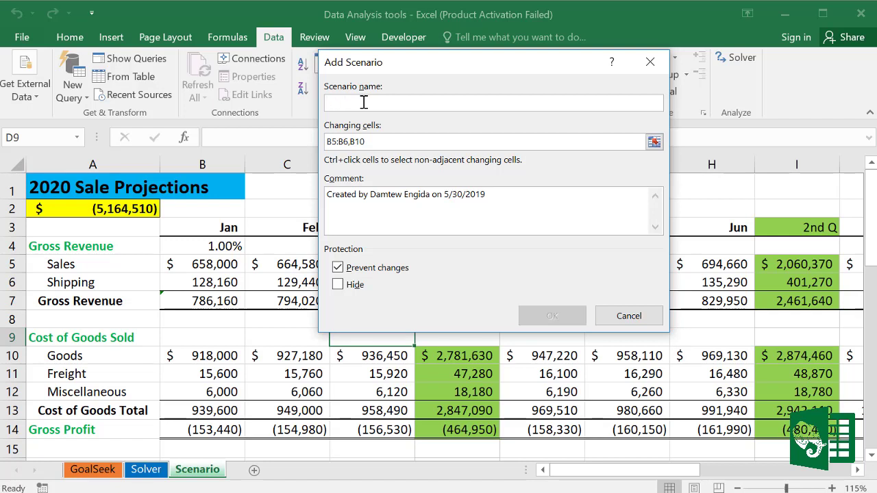
{"action": "type", "text": "High"}
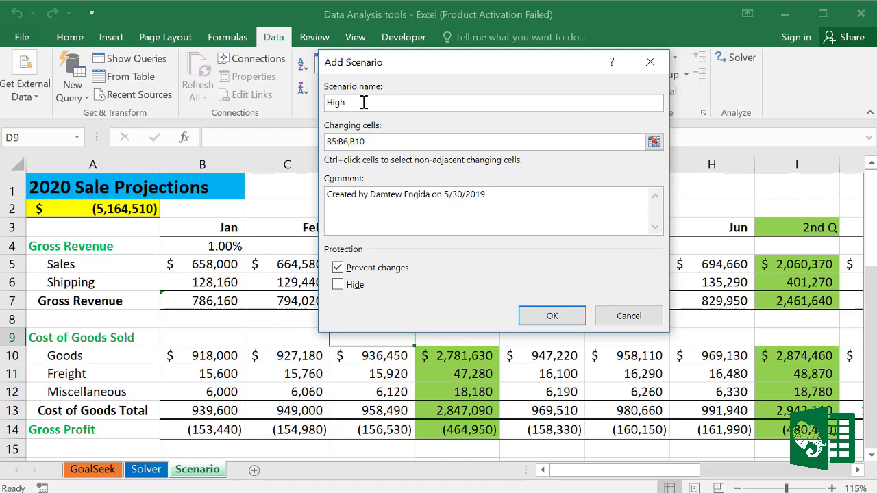
{"action": "type", "text": " Sale"}
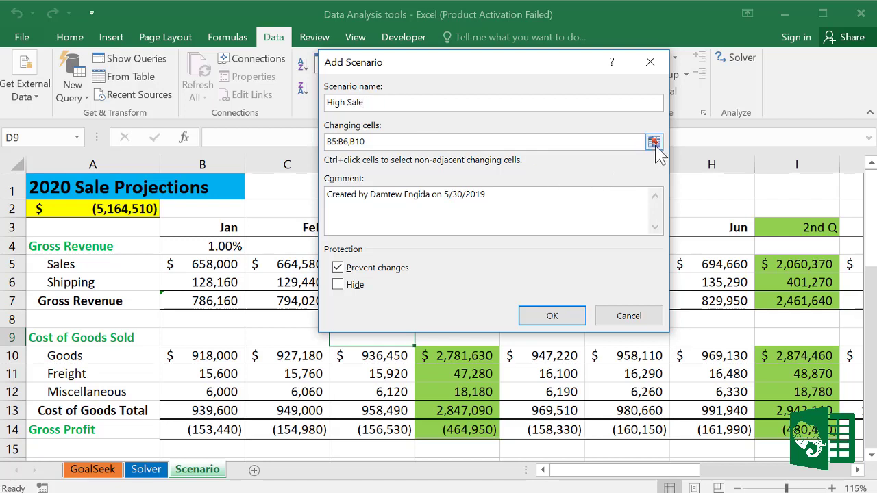
{"action": "left_click", "coordinate": [552, 316]}
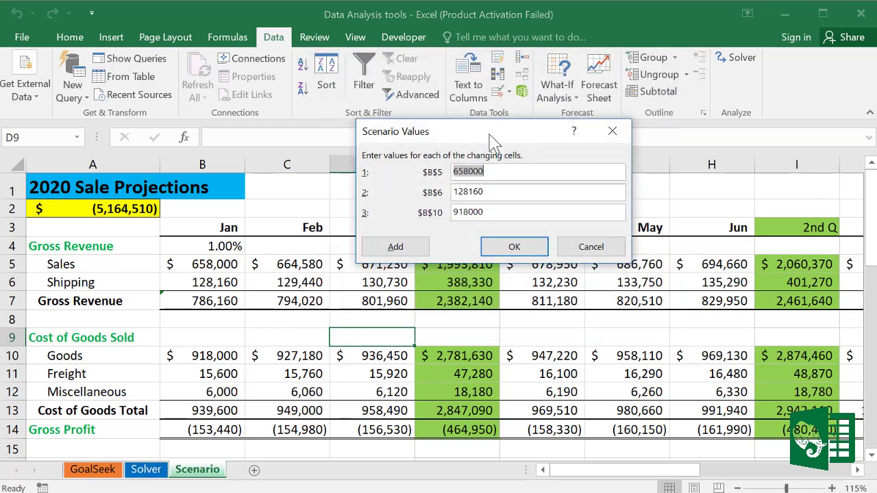
Set the High Sale scenario's value for cell B5 to 800,000
{"action": "left_click_drag", "start_coordinate": [490, 140], "coordinate": [473, 190]}
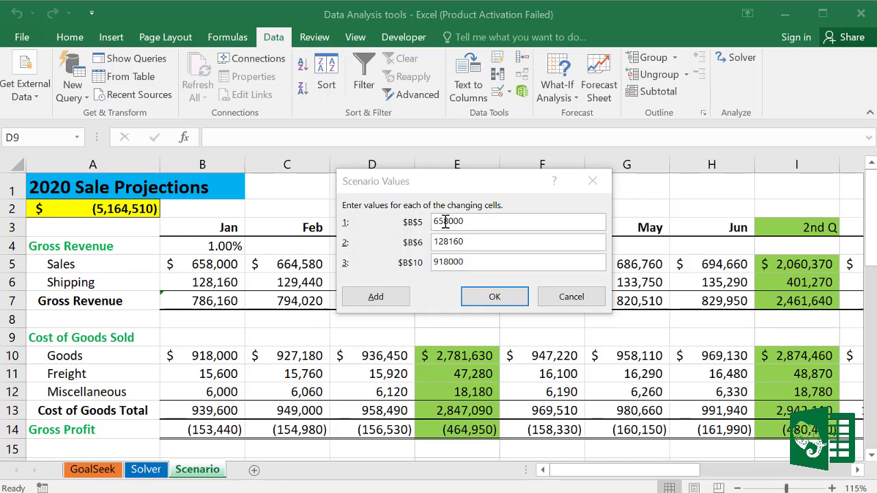
{"action": "left_click_drag", "start_coordinate": [447, 222], "coordinate": [431, 222]}
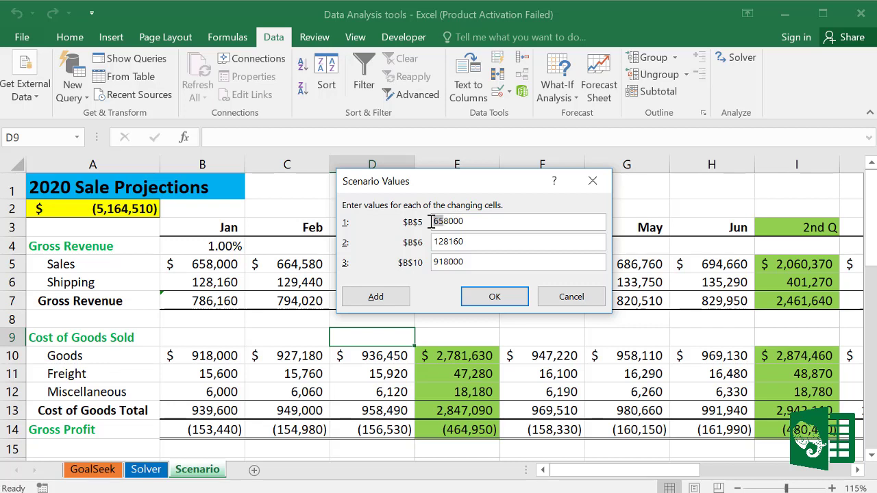
{"action": "type", "text": "800"}
{"action": "left_click", "coordinate": [449, 221]}
{"action": "left_click_drag", "start_coordinate": [448, 222], "coordinate": [420, 223]}
{"action": "type", "text": "8"}
Set the High Sale values to 140,000 for B6 and 700,000 for B10, and save the scenario
{"action": "left_click_drag", "start_coordinate": [481, 244], "coordinate": [425, 243]}
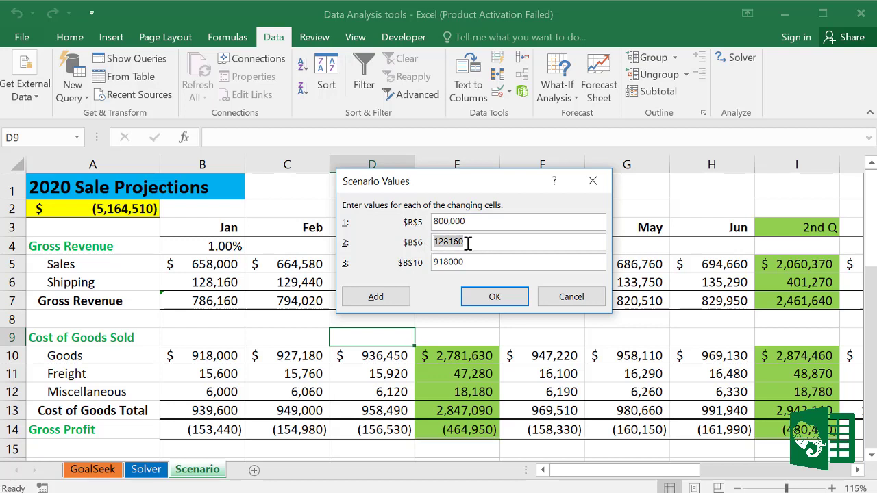
{"action": "type", "text": "140,000"}
{"action": "left_click_drag", "start_coordinate": [462, 262], "coordinate": [430, 261]}
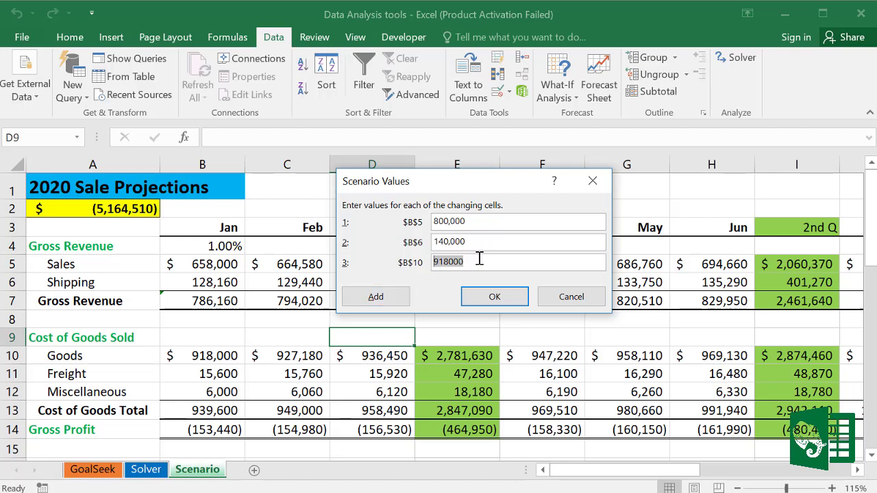
{"action": "type", "text": "700,"}
{"action": "left_click", "coordinate": [494, 297]}
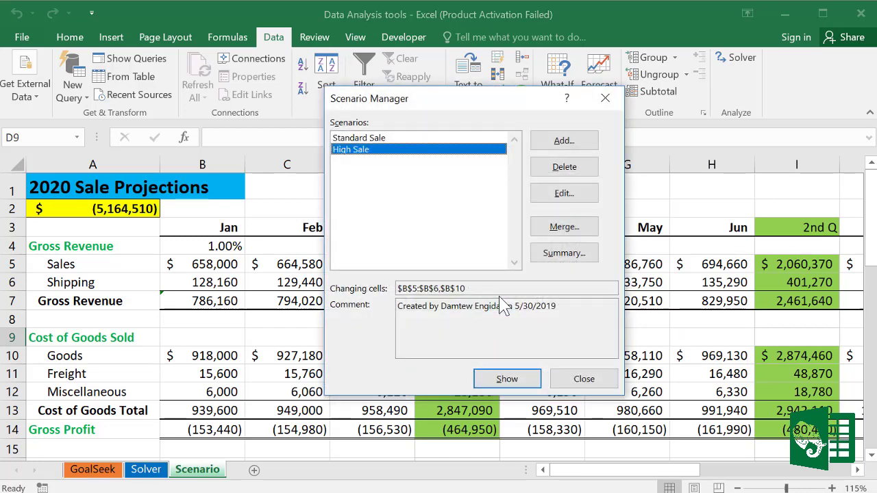
Add a third scenario named Low Sale, keeping B5:B6 and B10 as its changing cells
{"action": "left_click_drag", "start_coordinate": [500, 100], "coordinate": [464, 72]}
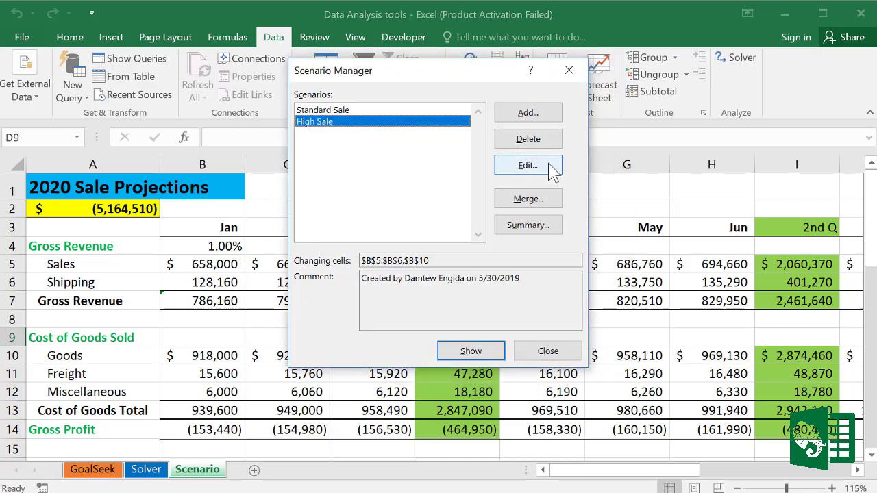
{"action": "left_click", "coordinate": [532, 117]}
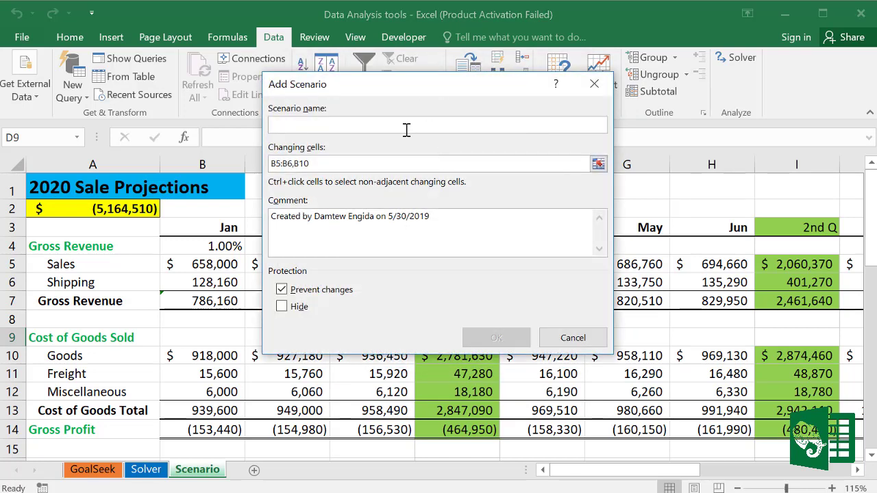
{"action": "type", "text": "Low Sale"}
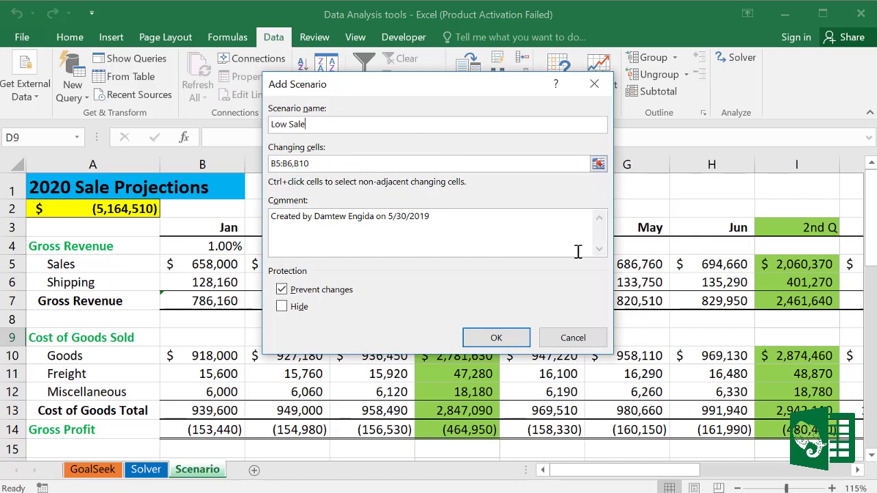
{"action": "left_click", "coordinate": [510, 338]}
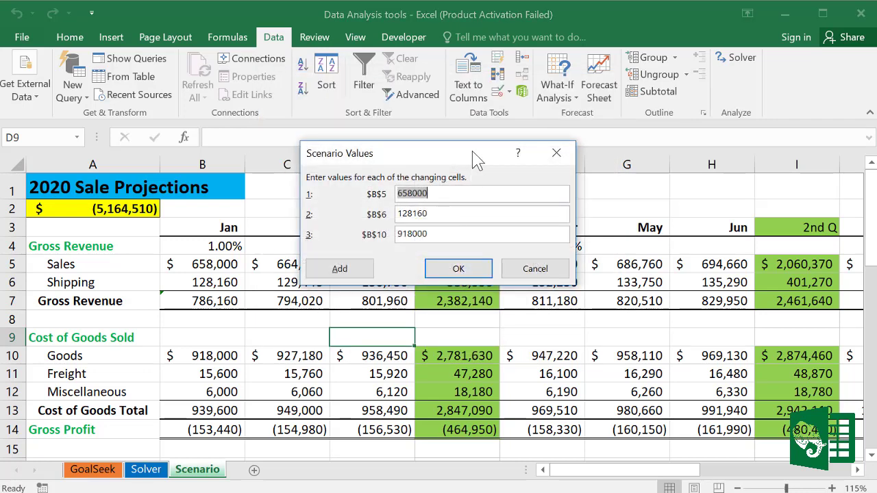
Set the Low Sale values to 500,000 for B5, 110,000 for B6 and 980,000 for B10, and save the scenario
{"action": "left_click_drag", "start_coordinate": [476, 157], "coordinate": [497, 183]}
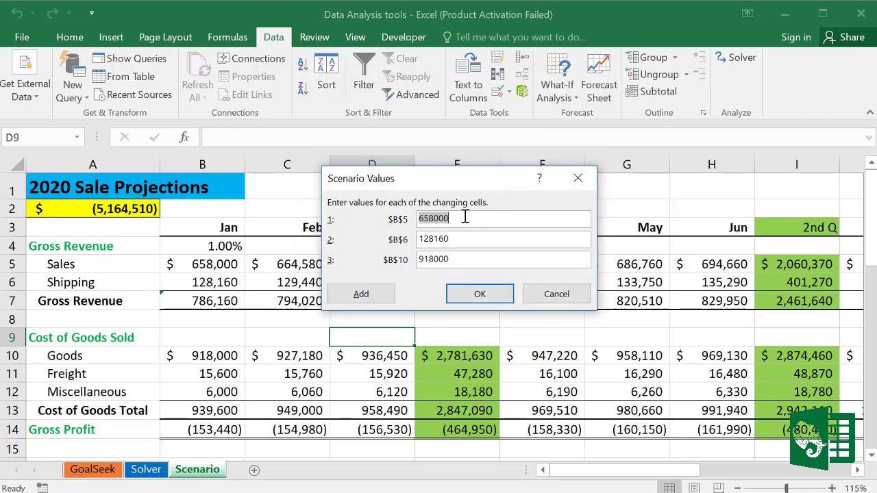
{"action": "type", "text": "5"}
{"action": "key", "text": "Tab"}
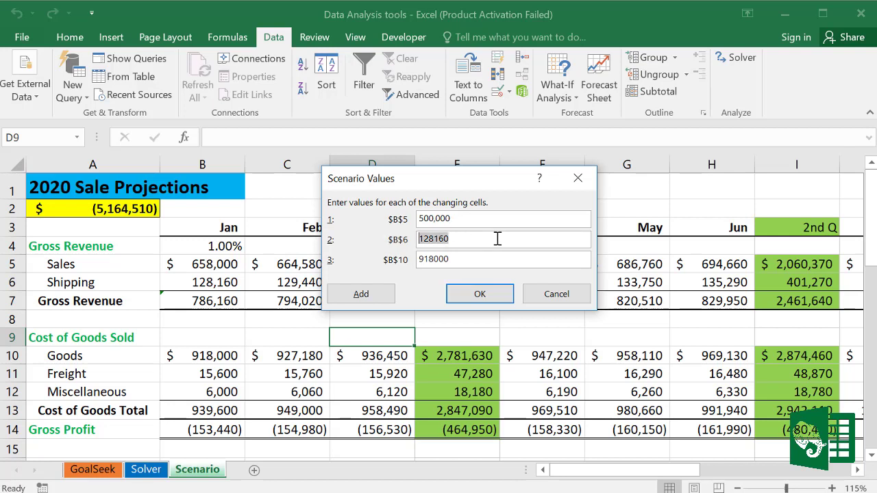
{"action": "type", "text": "1"}
{"action": "double_click", "coordinate": [417, 259]}
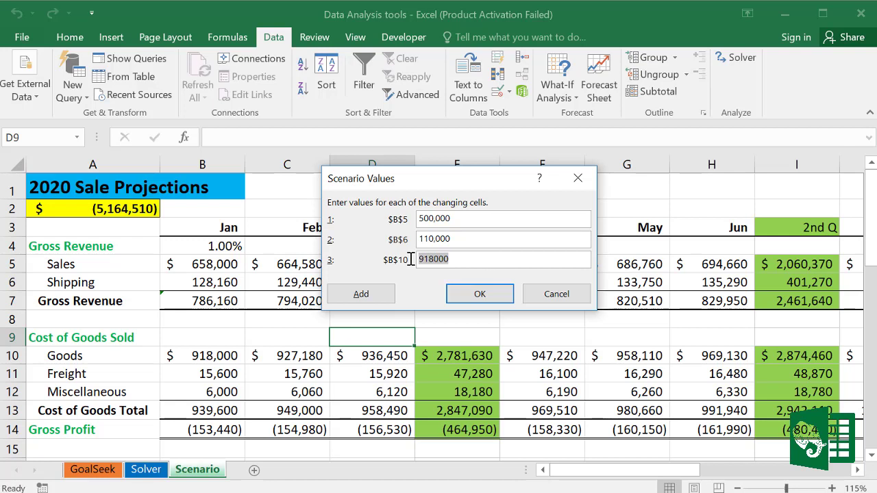
{"action": "type", "text": "9"}
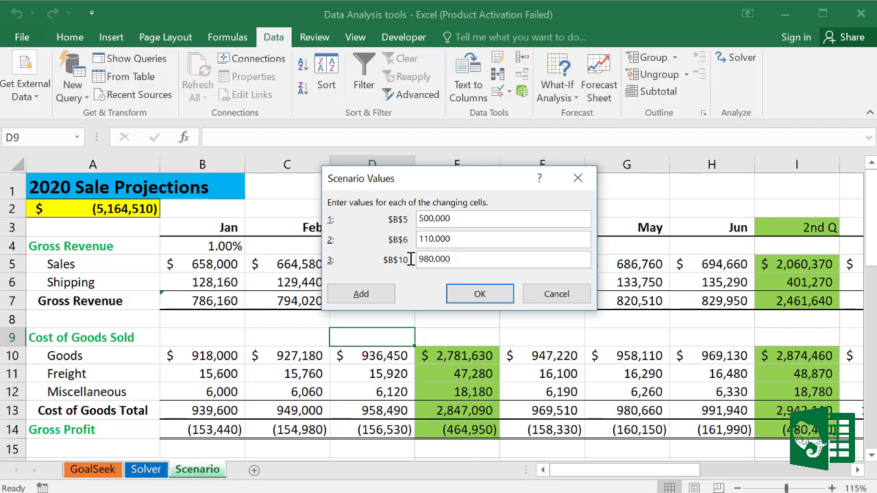
{"action": "left_click", "coordinate": [479, 295]}
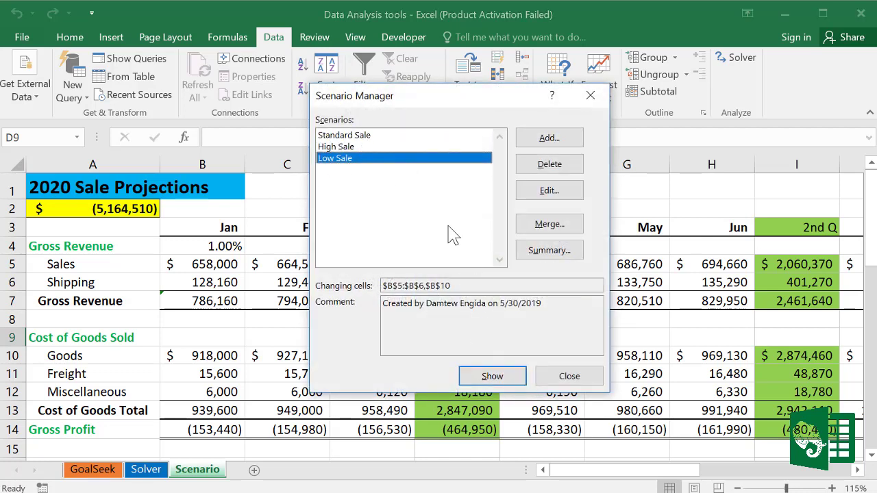
Show the High Sale and Low Sale scenarios alternately, twice each, to compare their effect on the projections
{"action": "left_click", "coordinate": [352, 147]}
{"action": "left_click", "coordinate": [498, 376]}
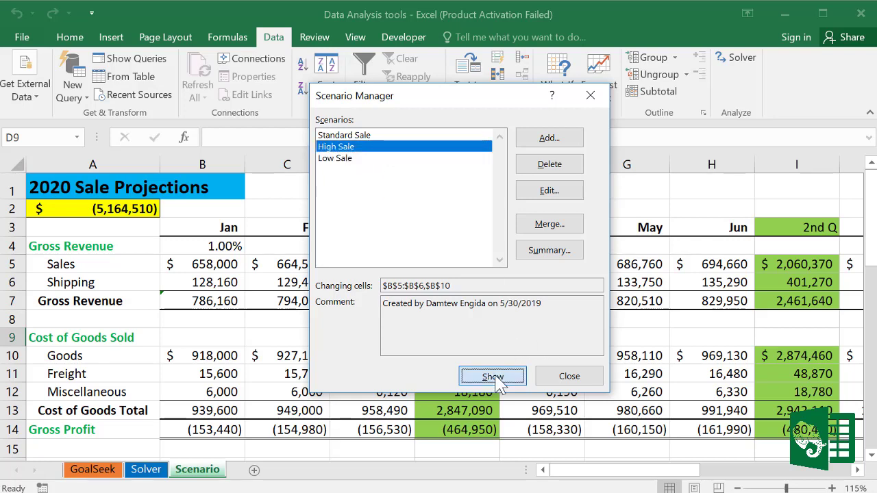
{"action": "left_click", "coordinate": [346, 159]}
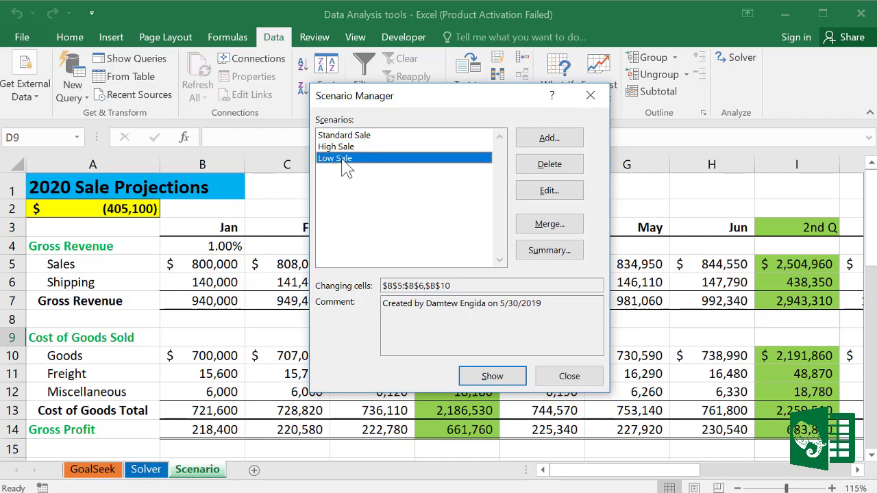
{"action": "left_click", "coordinate": [496, 379]}
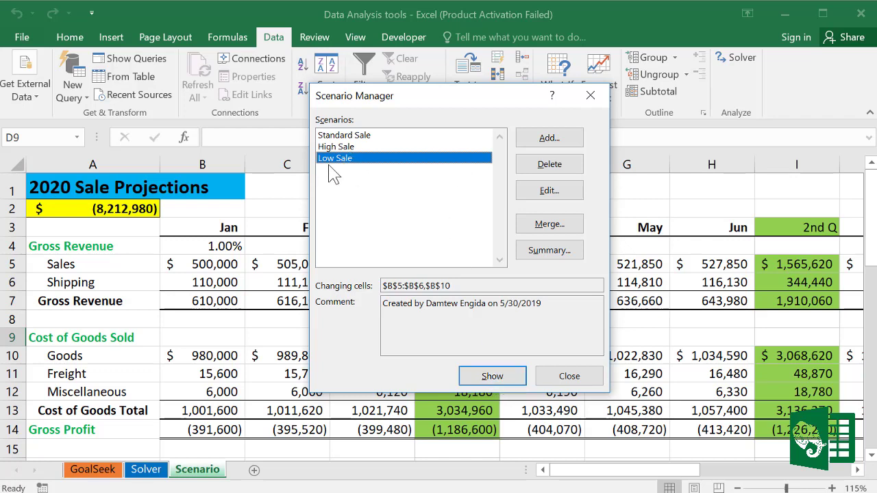
{"action": "left_click", "coordinate": [336, 146]}
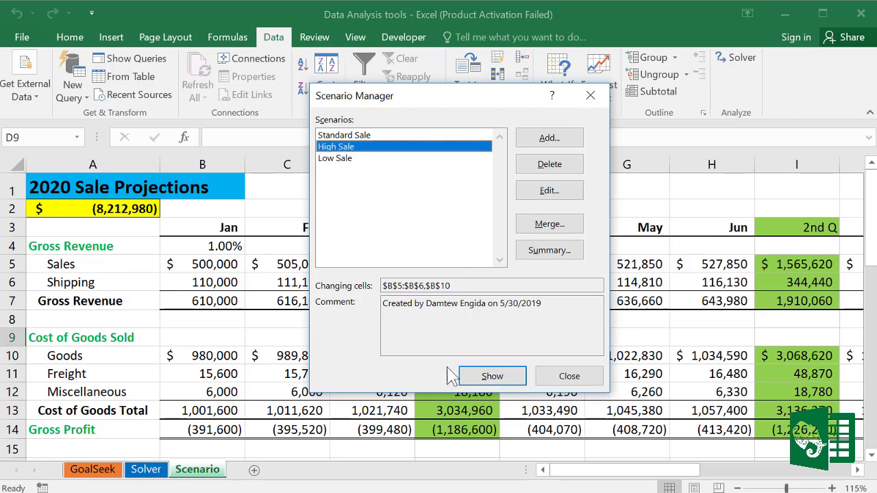
{"action": "left_click", "coordinate": [490, 378]}
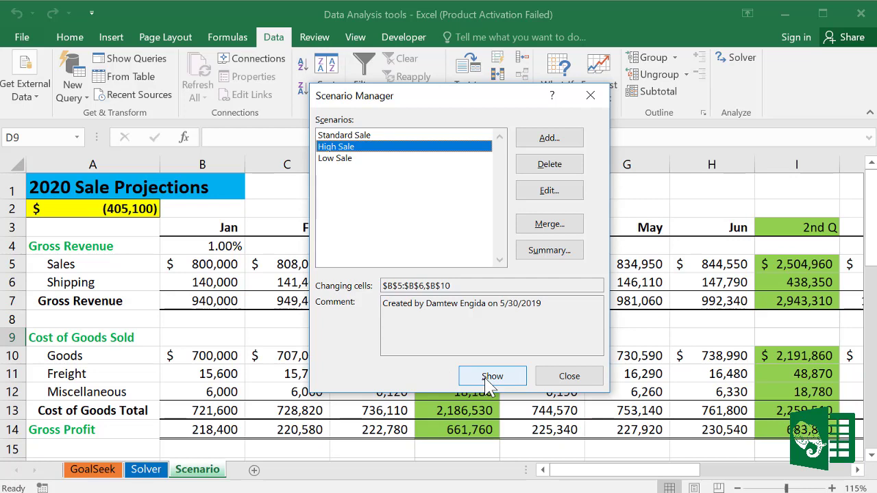
{"action": "left_click", "coordinate": [351, 161]}
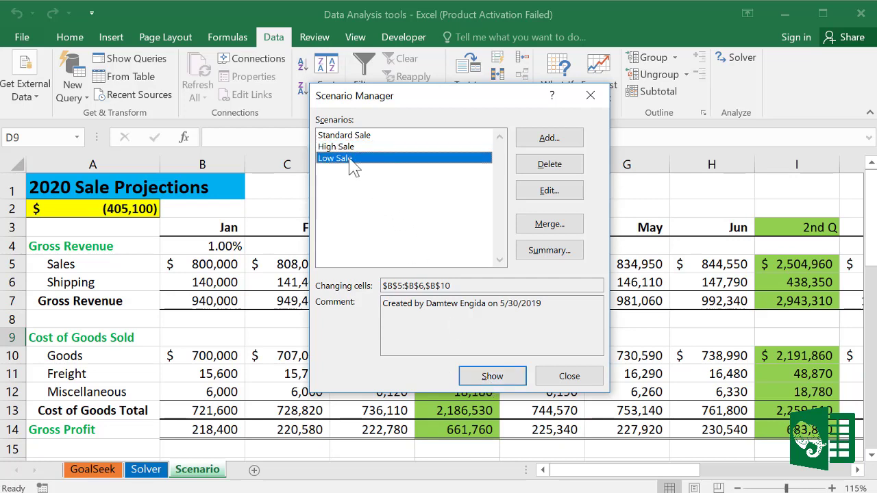
{"action": "left_click", "coordinate": [499, 380]}
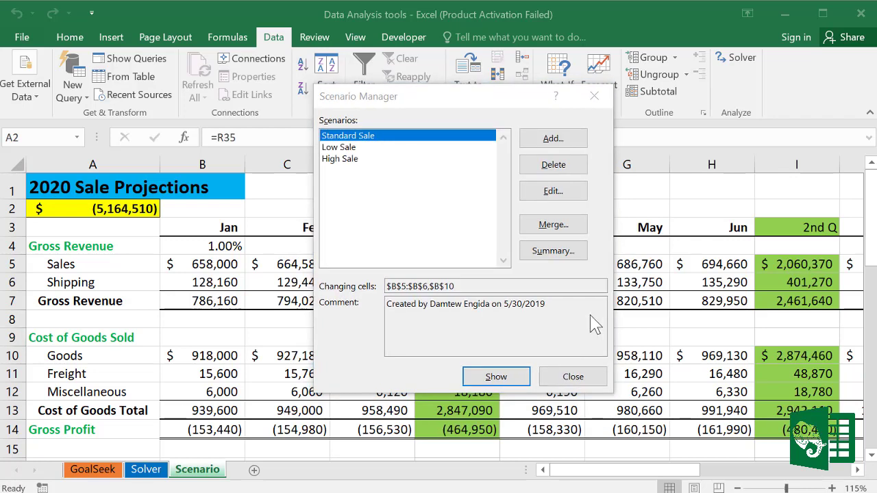
Show the Low Sale scenario followed by High Sale in the worksheet, and close the Scenario Manager
{"action": "left_click", "coordinate": [354, 148]}
{"action": "left_click", "coordinate": [501, 378]}
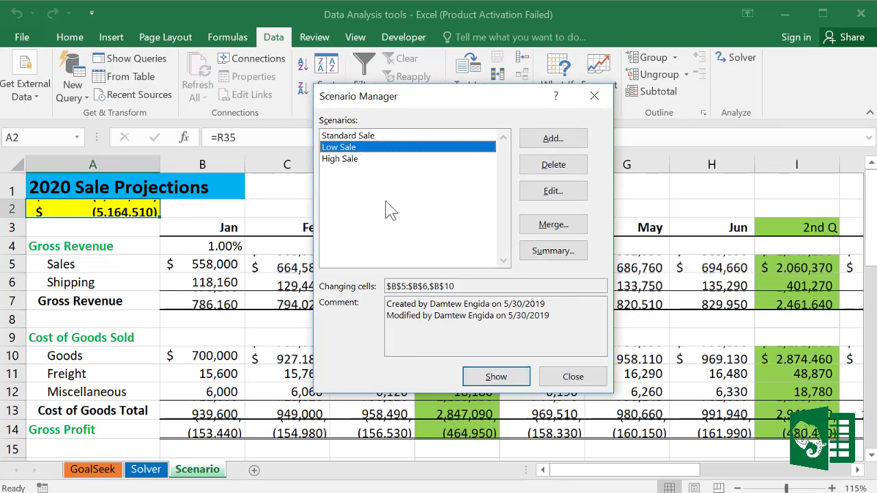
{"action": "left_click", "coordinate": [351, 159]}
{"action": "left_click", "coordinate": [488, 373]}
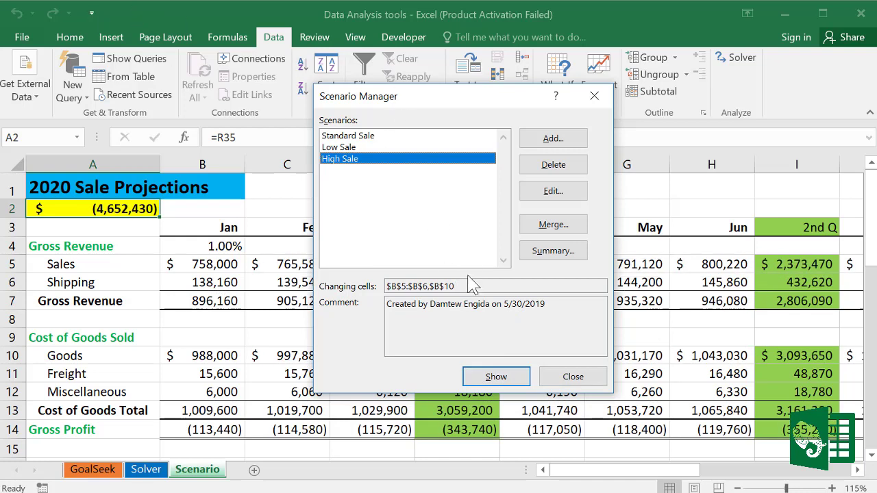
{"action": "left_click", "coordinate": [571, 379]}
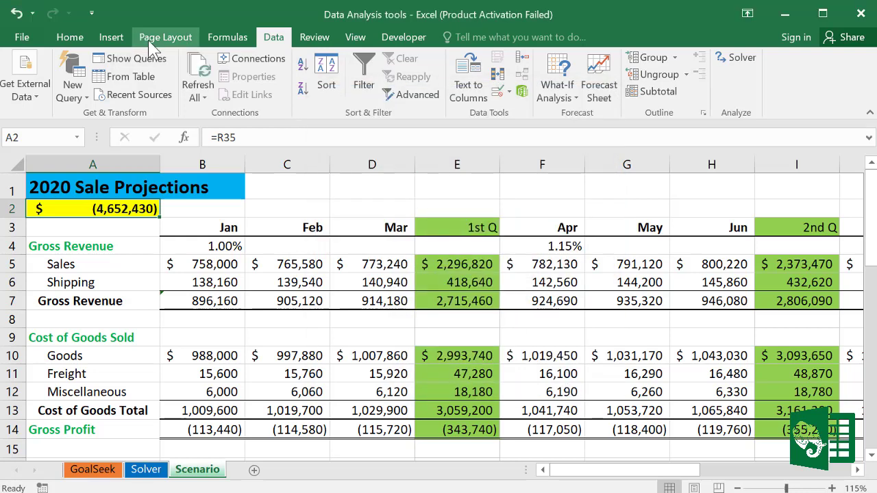
Add the Scenario command from the All Commands set to the Quick Access Toolbar for all documents
{"action": "left_click", "coordinate": [92, 13]}
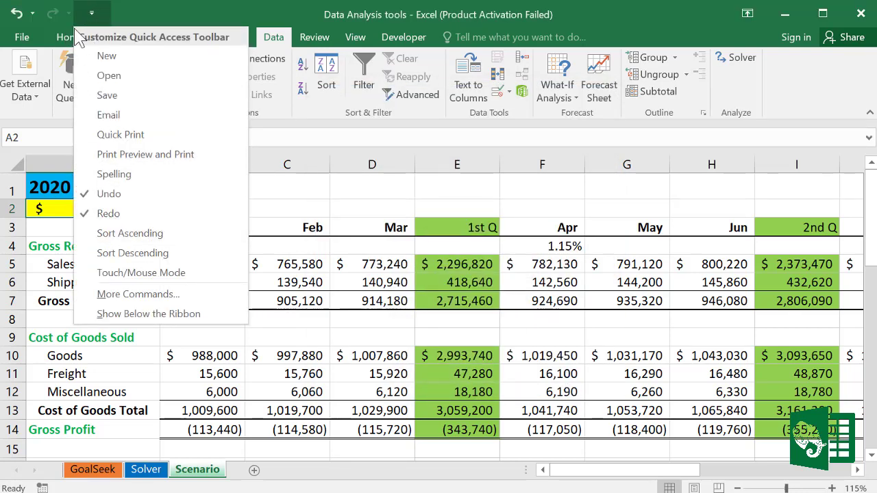
{"action": "left_click", "coordinate": [147, 295]}
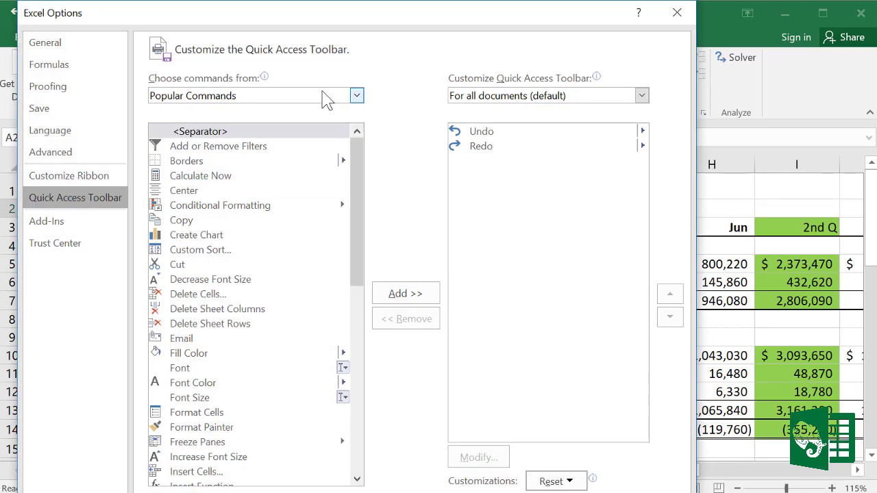
{"action": "left_click_drag", "start_coordinate": [321, 22], "coordinate": [357, 22]}
{"action": "left_click", "coordinate": [302, 101]}
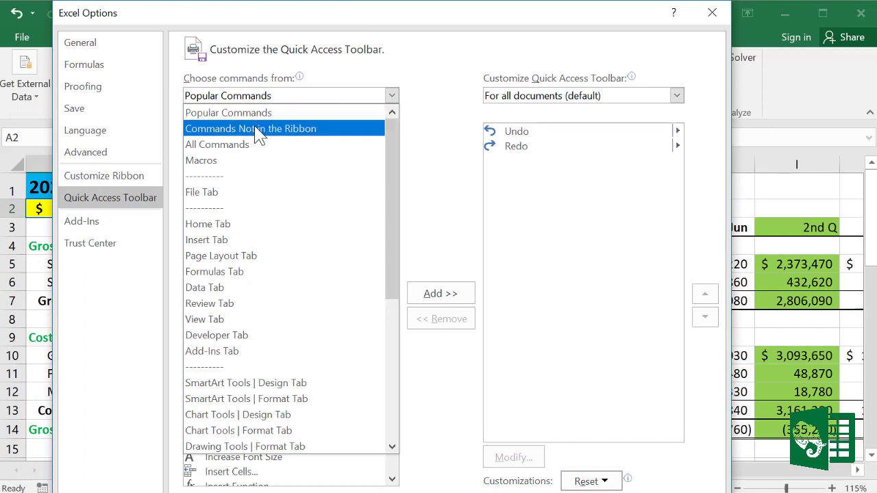
{"action": "left_click", "coordinate": [245, 146]}
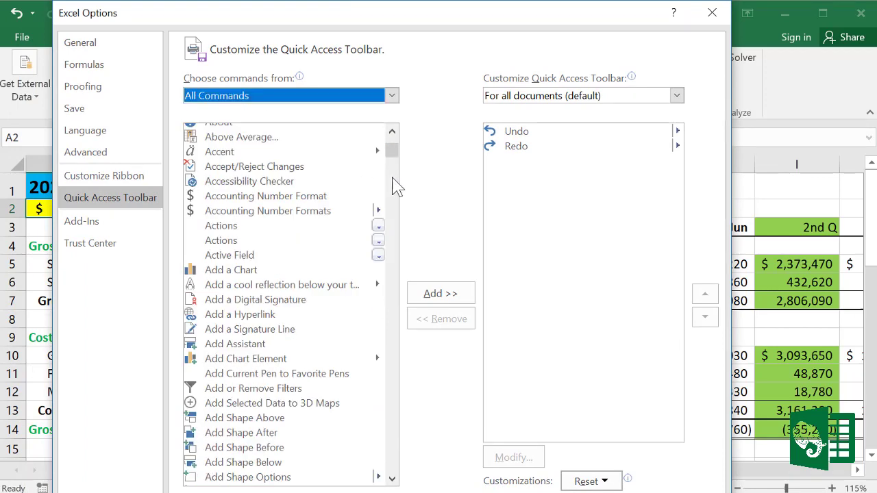
{"action": "left_click_drag", "start_coordinate": [392, 152], "coordinate": [385, 405]}
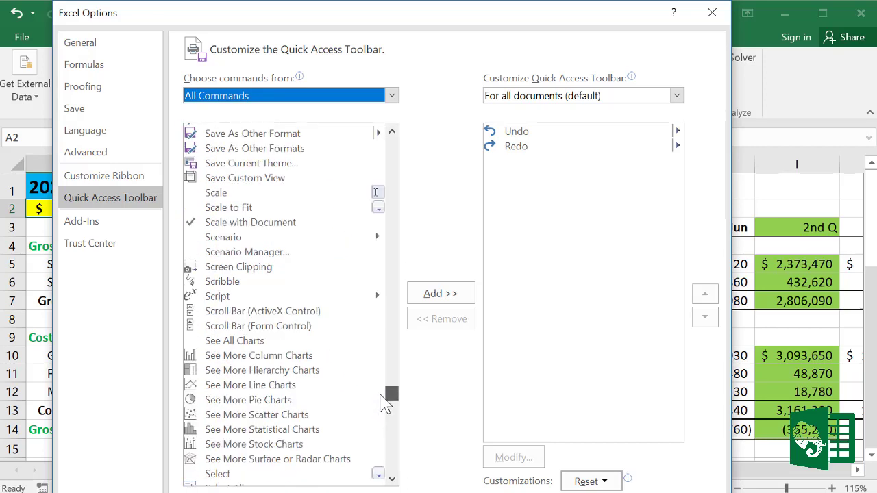
{"action": "left_click", "coordinate": [226, 239]}
{"action": "left_click", "coordinate": [431, 302]}
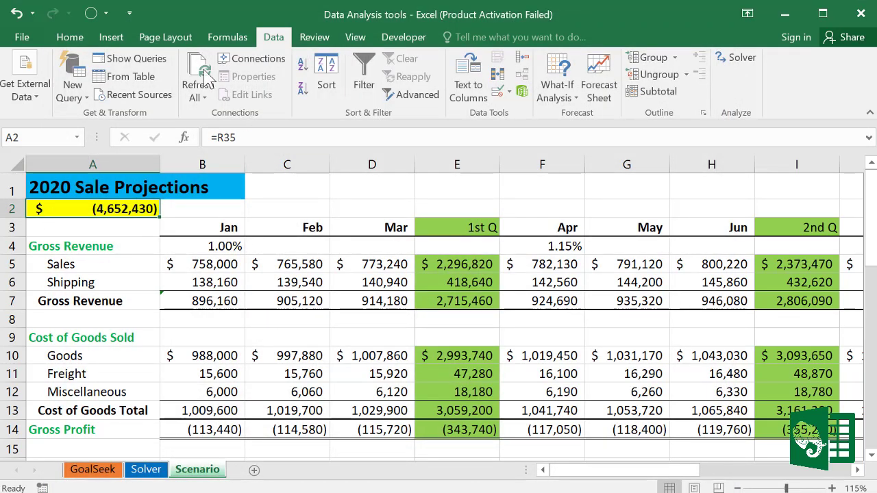
Switch the projections to Low Sale and back to Standard Sale using the Quick Access Toolbar's Scenario command
{"action": "left_click", "coordinate": [91, 13]}
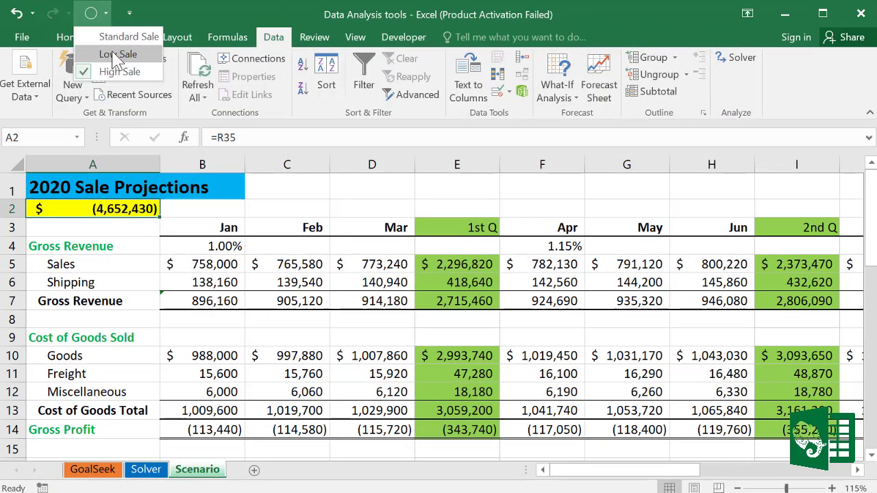
{"action": "left_click", "coordinate": [118, 54]}
{"action": "left_click", "coordinate": [106, 13]}
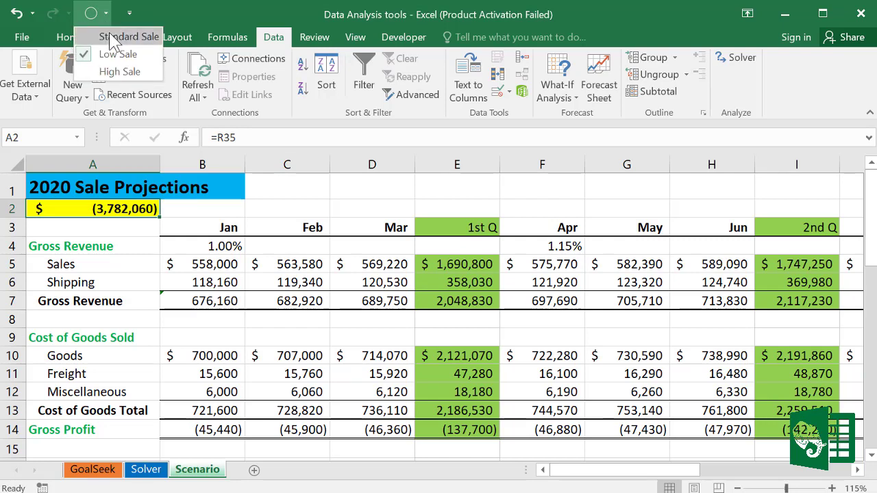
{"action": "left_click", "coordinate": [114, 37]}
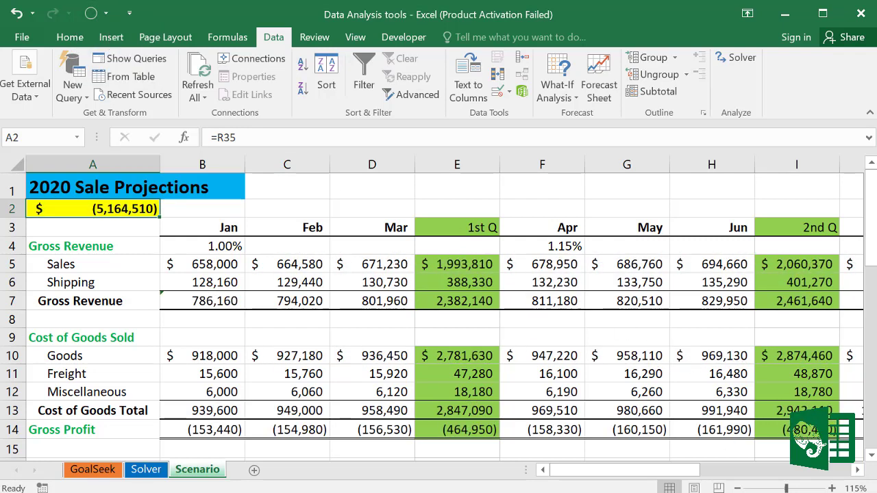